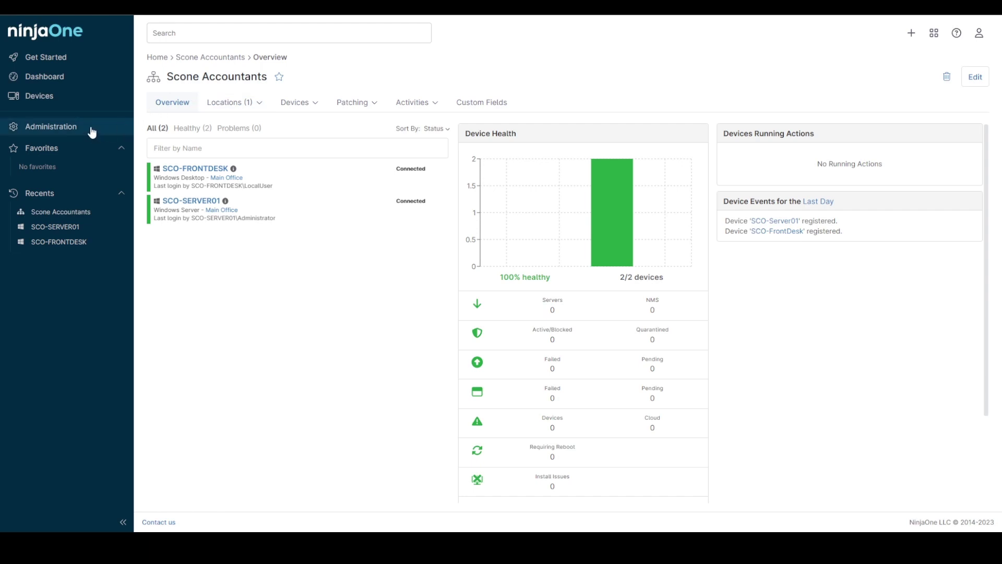
# Step: Open the Automation library under Administration > Library and bring up the Add automation options
pyautogui.click(92, 132)
pyautogui.click(199, 321)
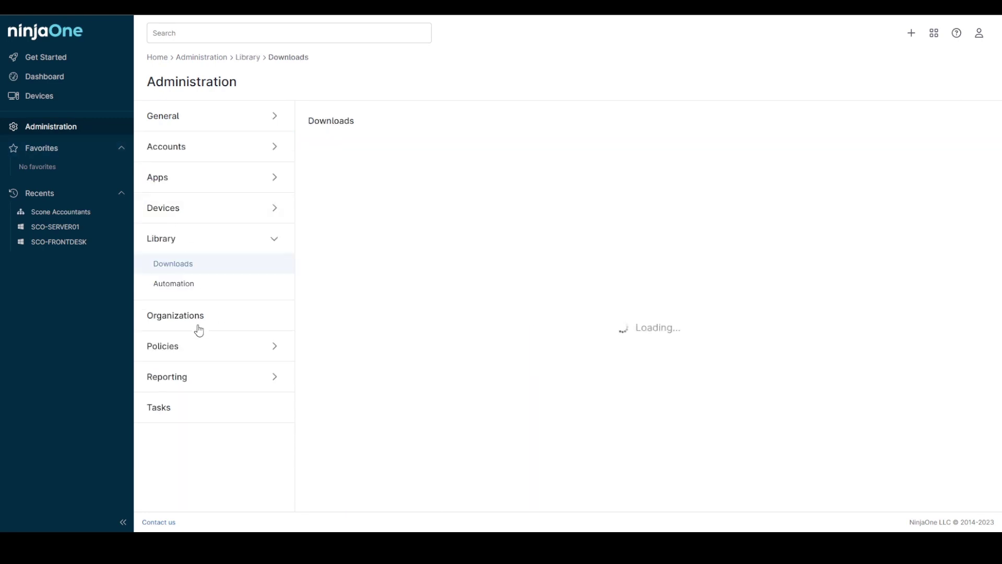
pyautogui.click(199, 285)
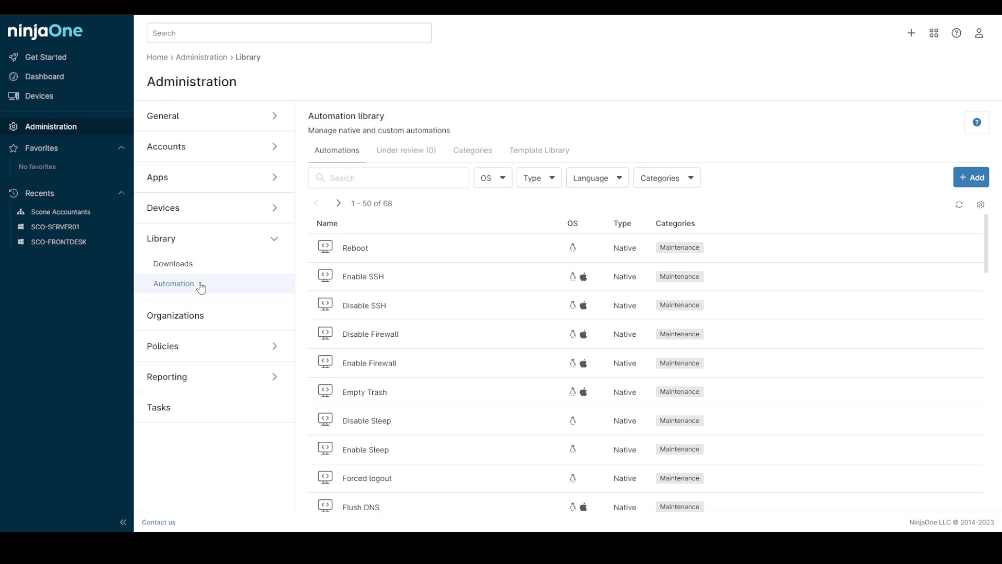
pyautogui.click(983, 186)
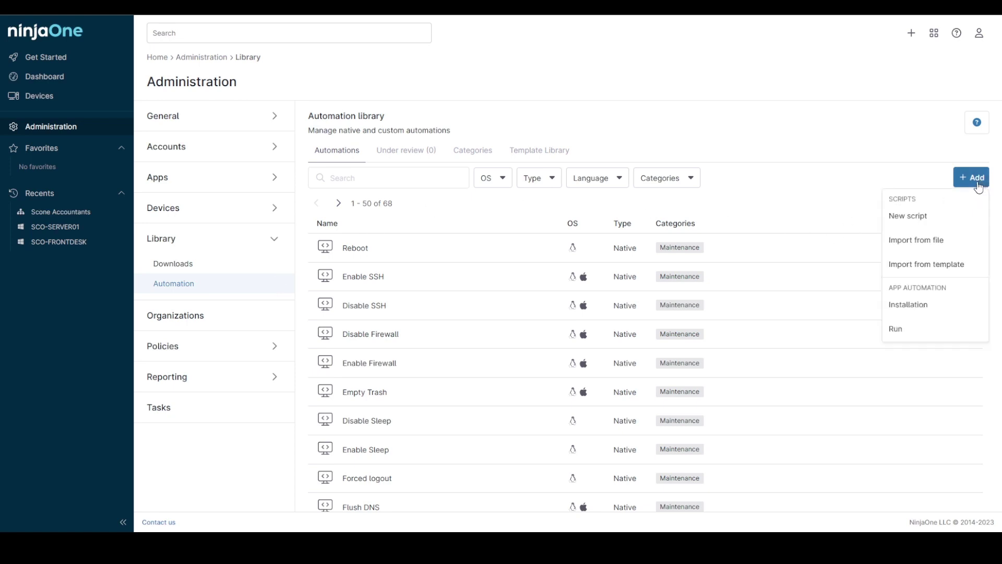
pyautogui.click(930, 308)
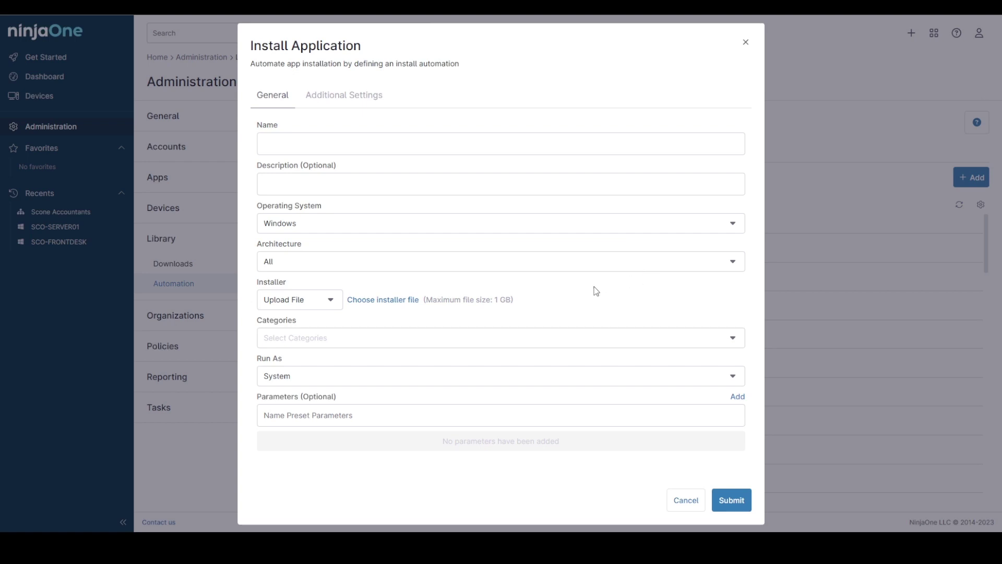
pyautogui.click(301, 306)
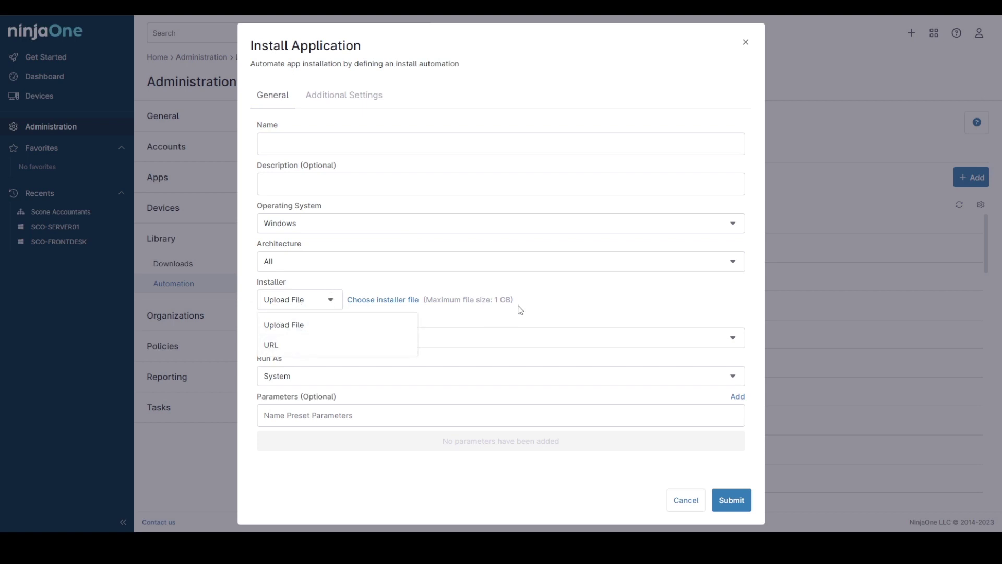
pyautogui.click(495, 284)
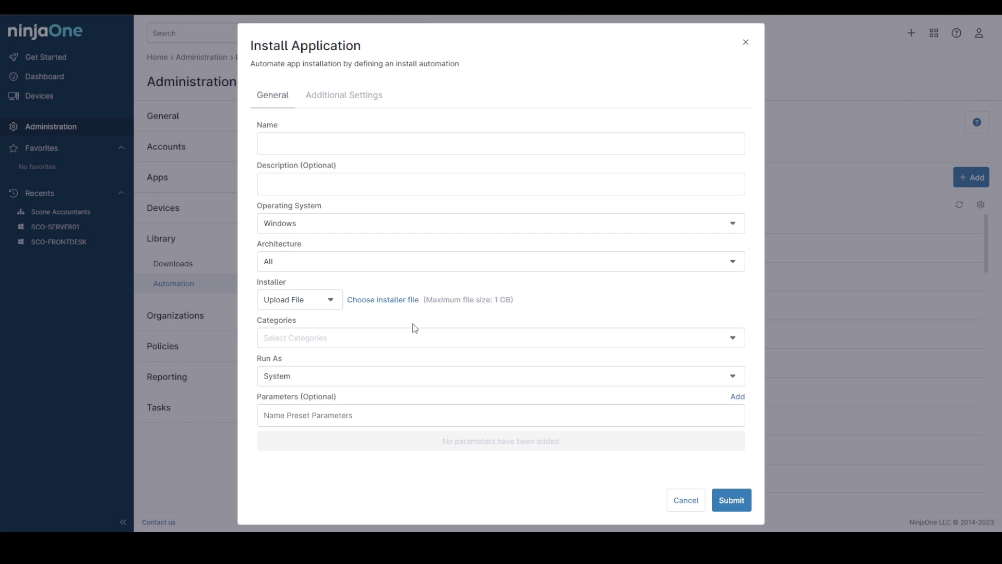
pyautogui.click(376, 345)
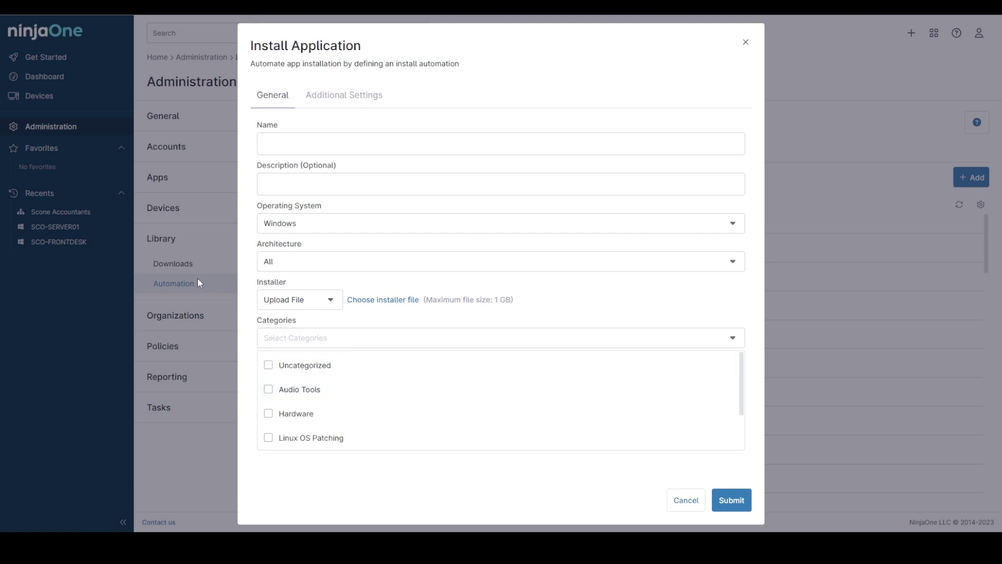
pyautogui.click(327, 317)
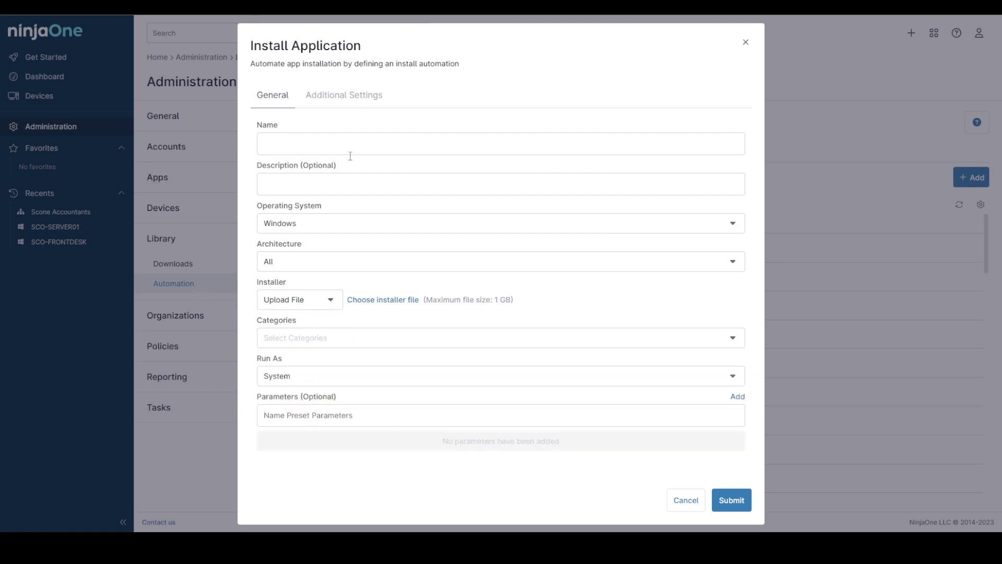
# Step: Show the Additional Settings tab of the empty Install Application form
pyautogui.click(340, 105)
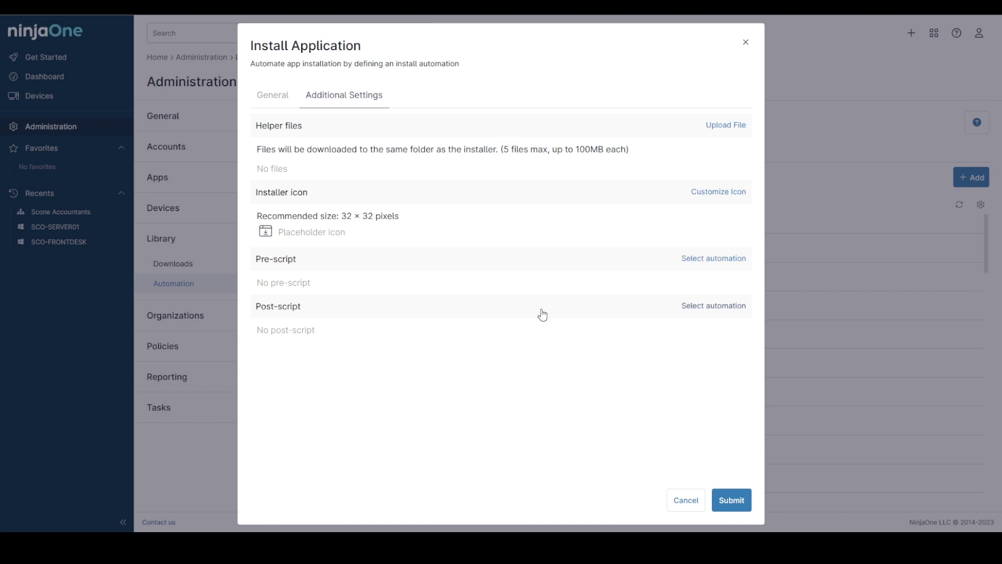
# Step: Discard the empty form, filter Type to Install Application, and review Audacity's settings
pyautogui.click(699, 502)
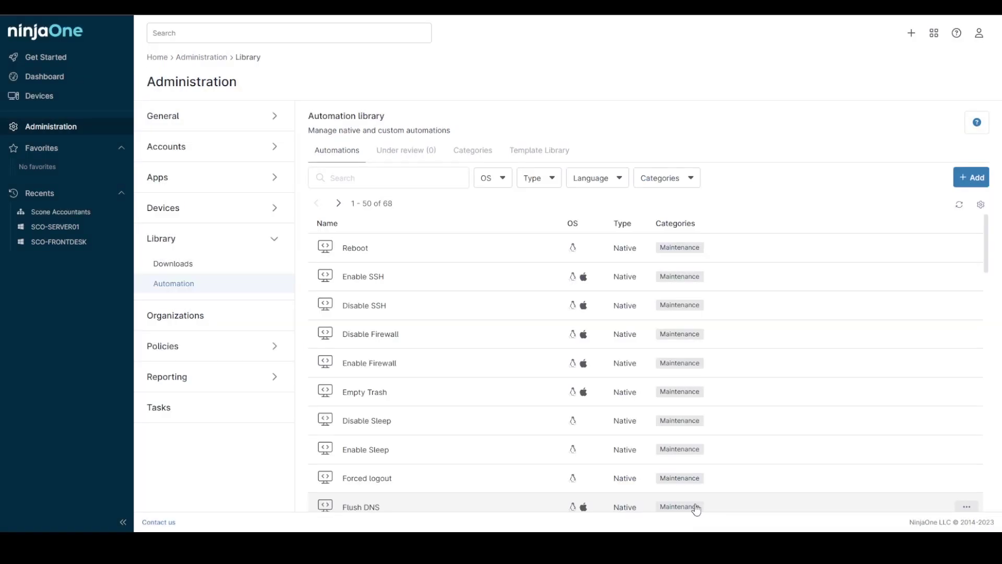
pyautogui.click(532, 181)
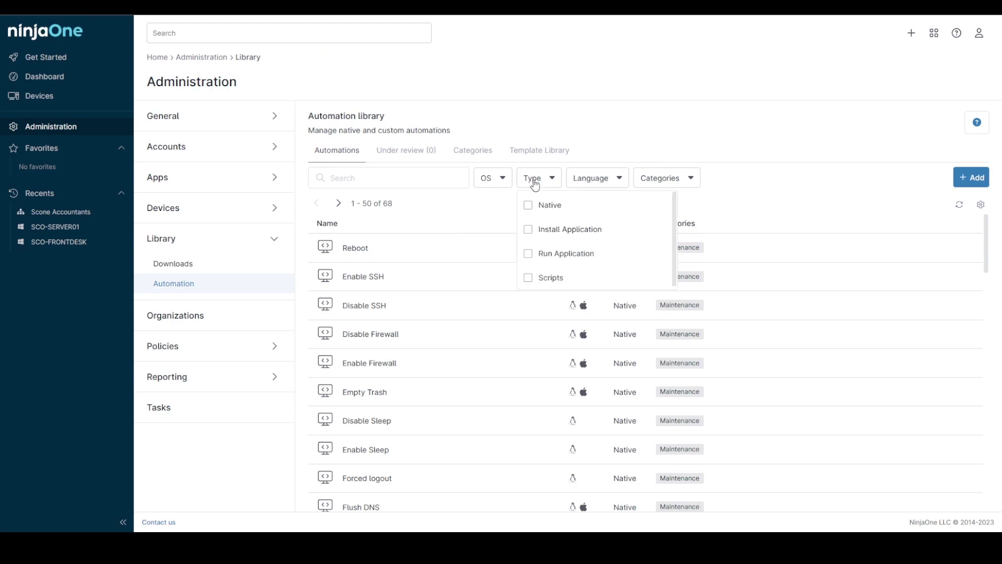
pyautogui.click(556, 233)
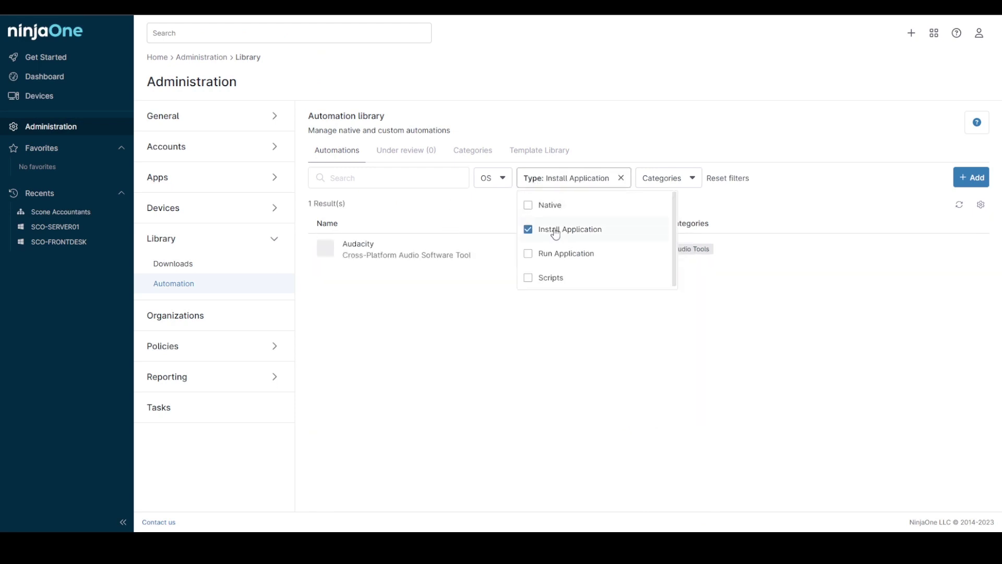
pyautogui.click(414, 325)
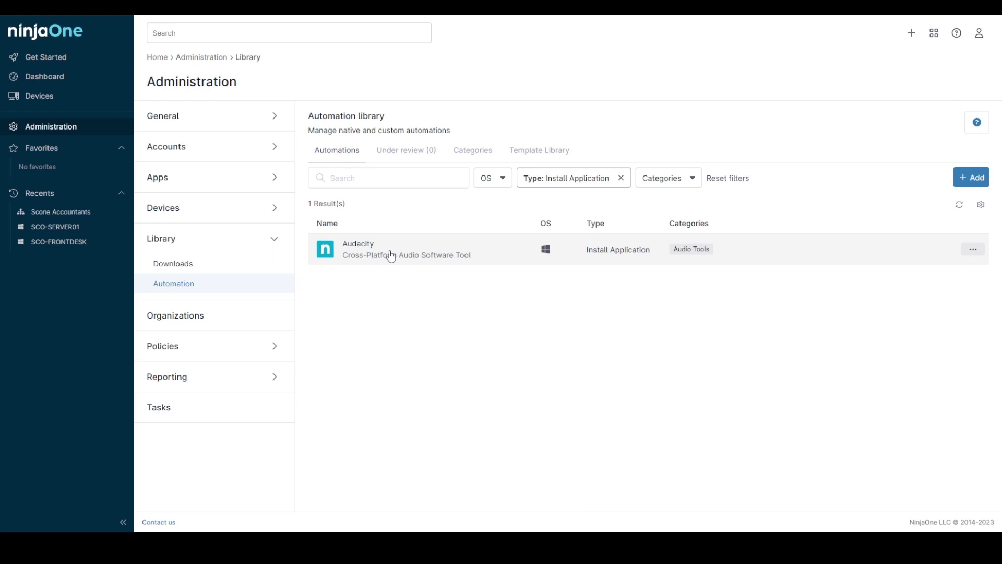
pyautogui.click(389, 256)
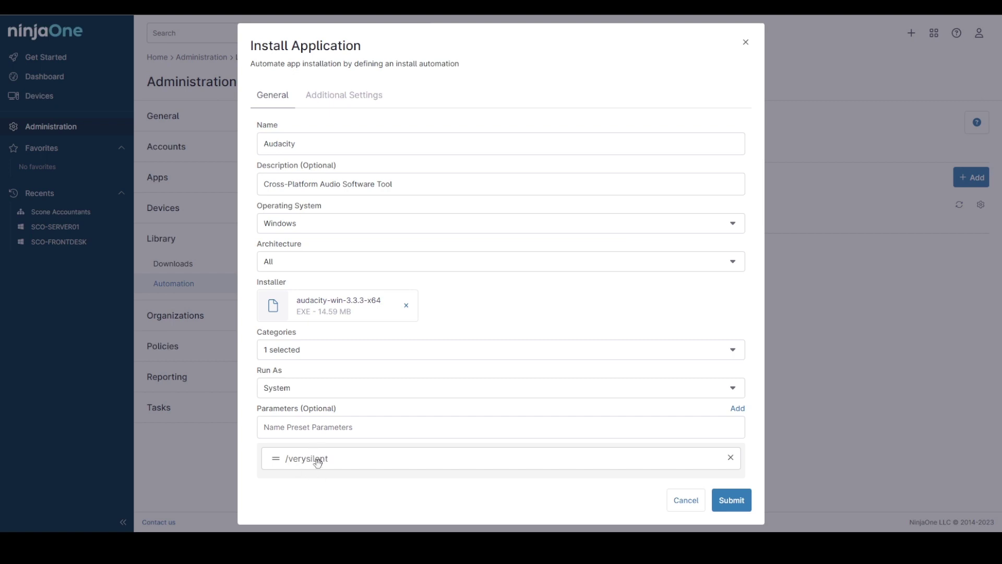
pyautogui.click(332, 103)
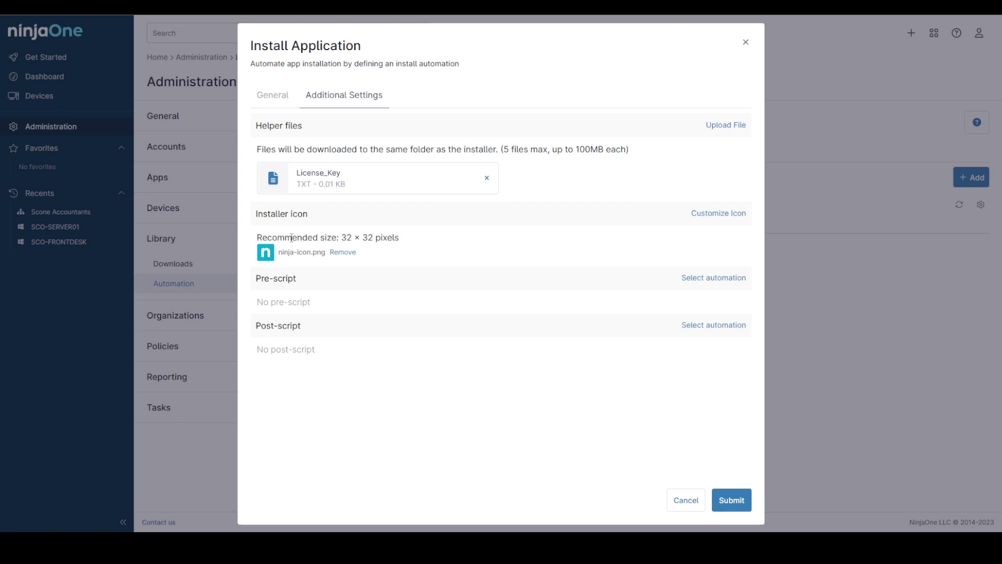
# Step: Close the Audacity automation and go to Scone Accountants' SCO-FRONTDESK device page
pyautogui.click(673, 504)
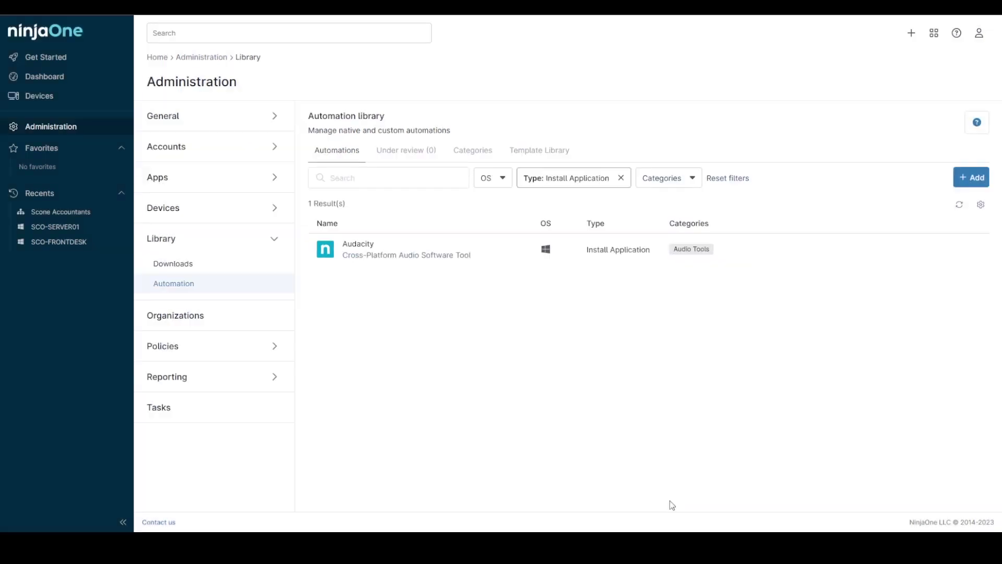
pyautogui.click(68, 226)
pyautogui.click(194, 170)
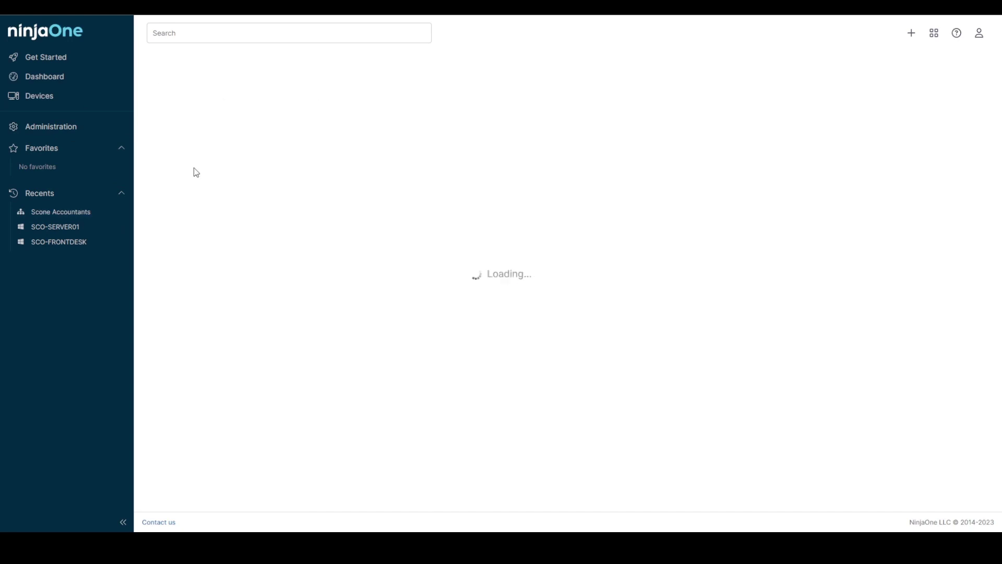
# Step: Run the Audacity Install Application automation on the device with the /verysilent parameter
pyautogui.click(293, 77)
pyautogui.moveTo(314, 101)
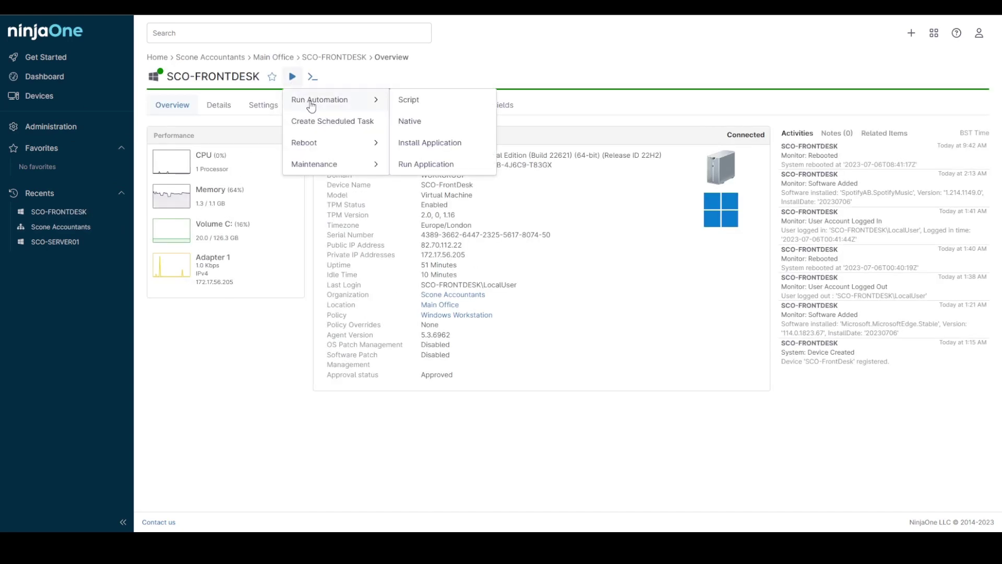
pyautogui.click(429, 143)
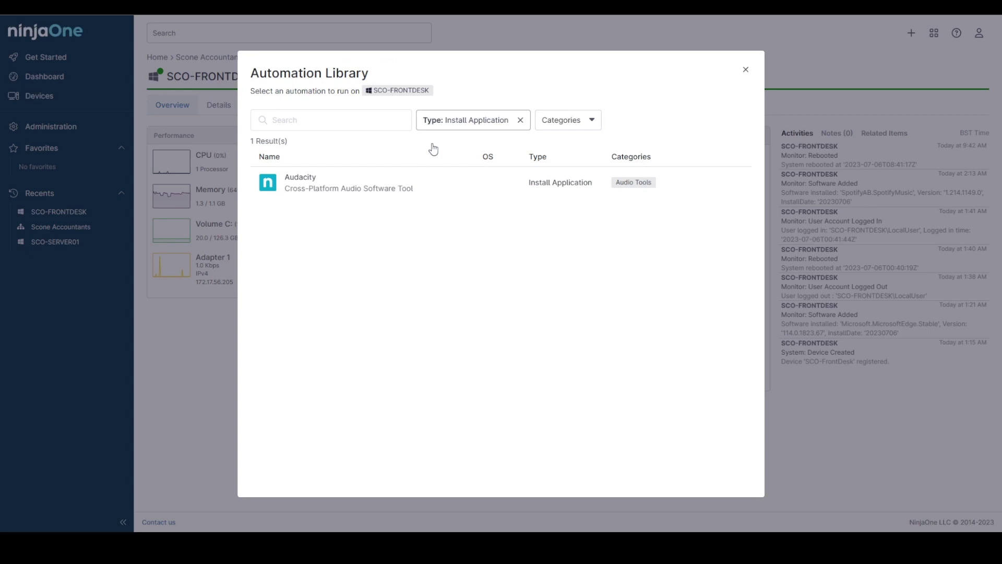
pyautogui.click(324, 183)
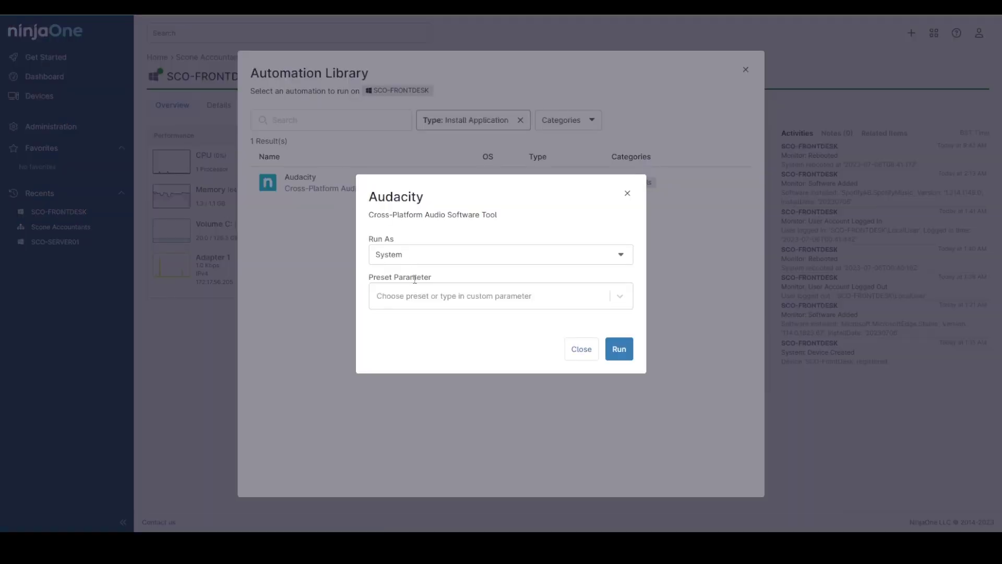
pyautogui.click(418, 298)
pyautogui.click(418, 328)
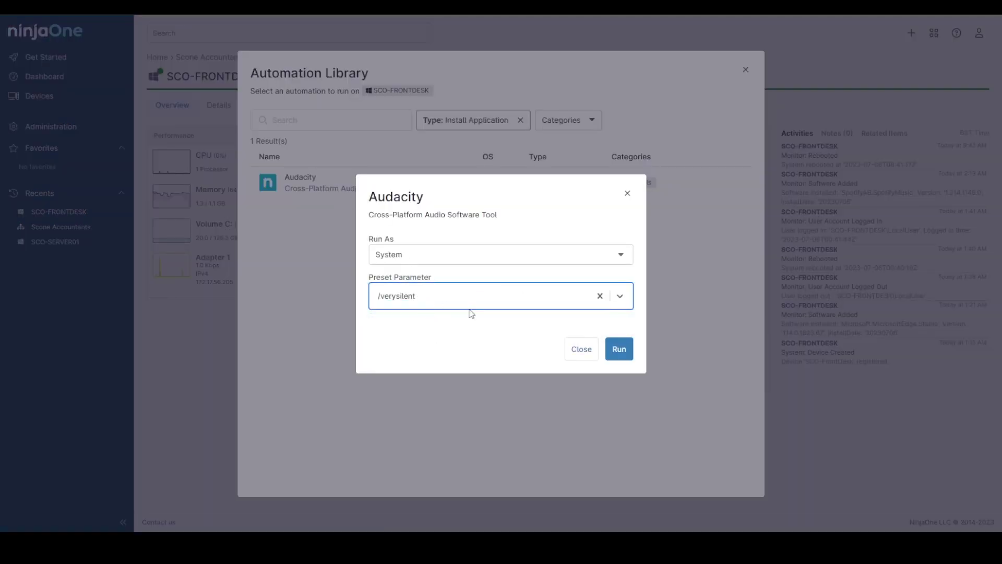
pyautogui.click(618, 346)
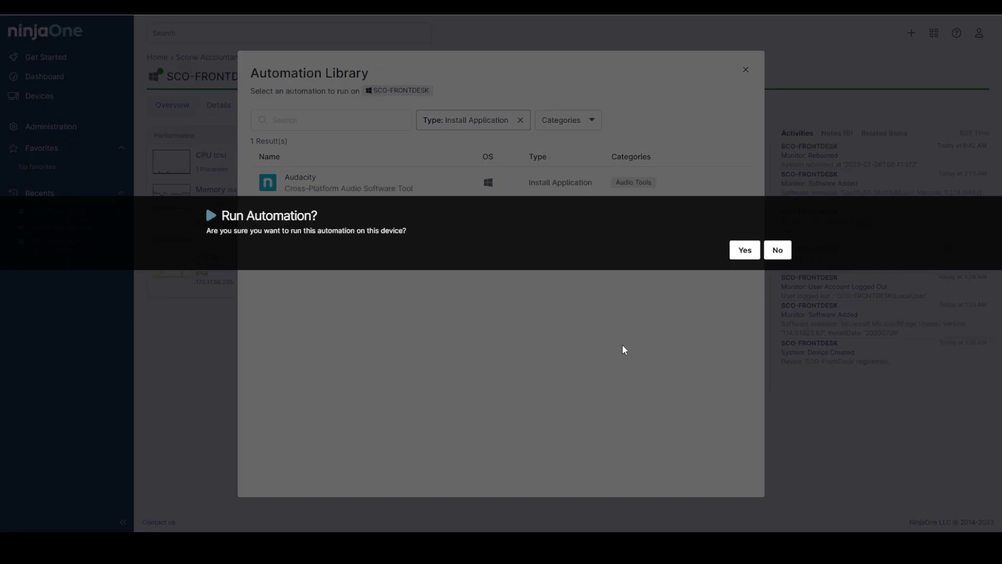
# Step: Confirm the run and read the Action Completed output reporting SUCCESS for Run Audacity
pyautogui.click(745, 250)
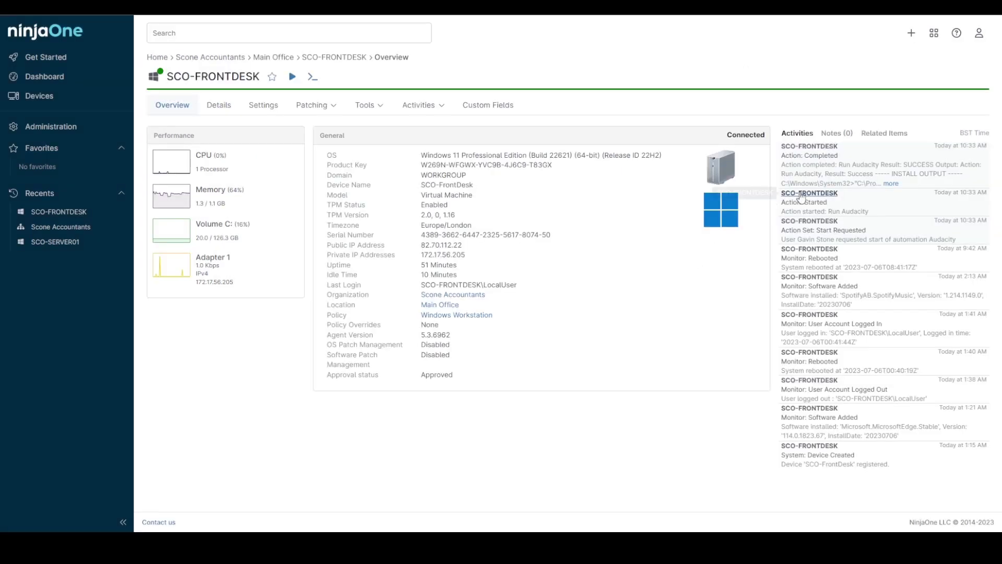
pyautogui.click(892, 184)
pyautogui.scroll(-10, 715, 140)
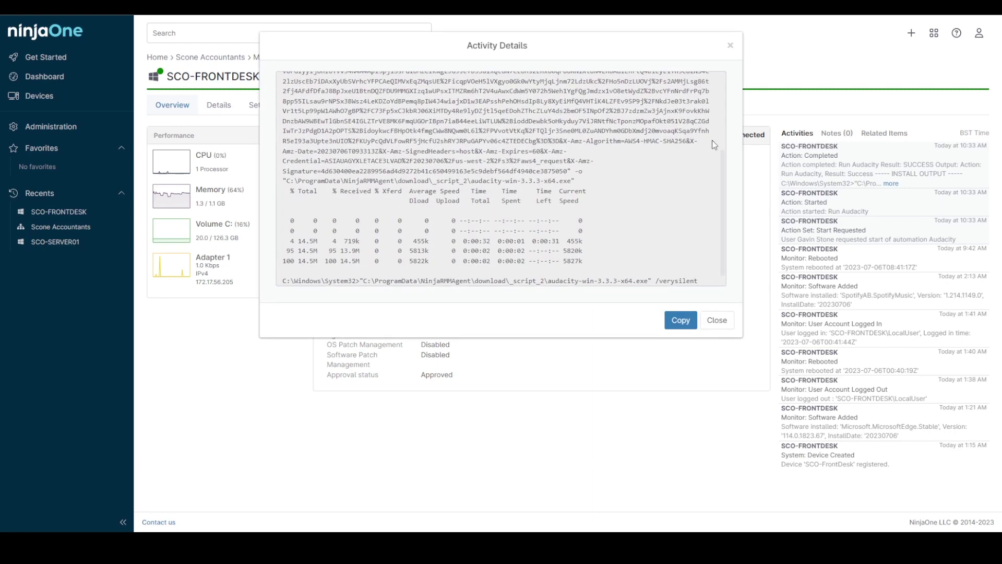
pyautogui.scroll(10, 699, 189)
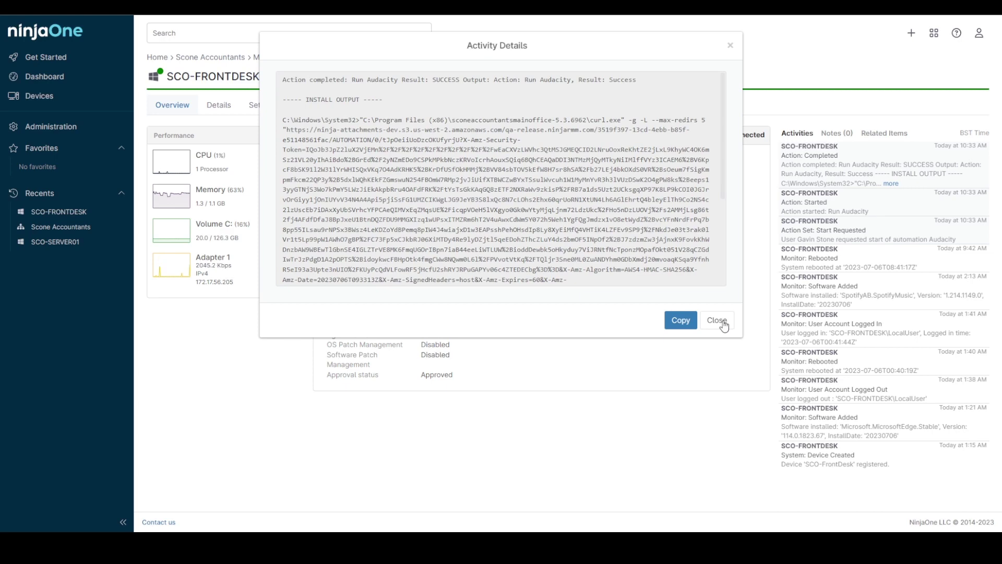
pyautogui.click(723, 320)
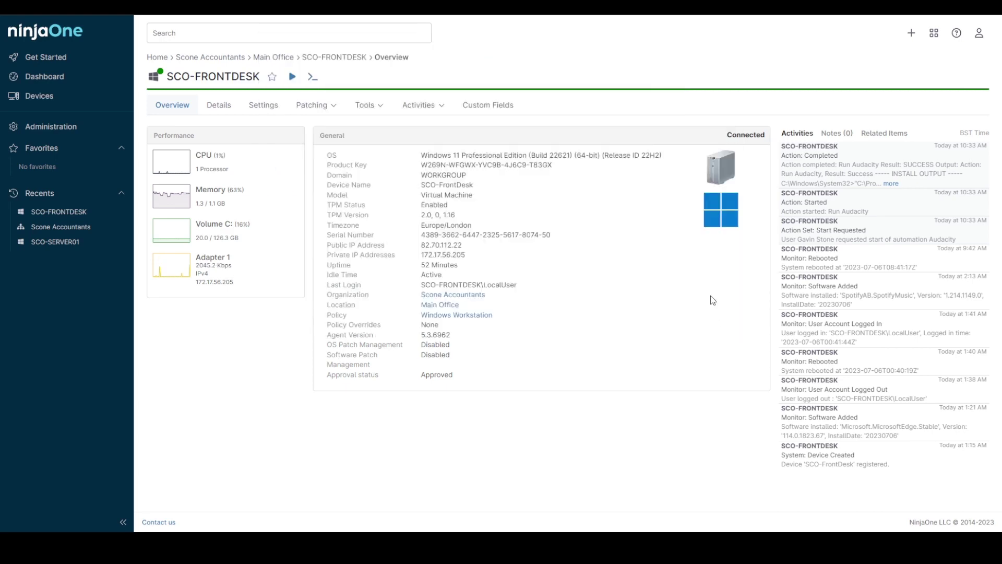